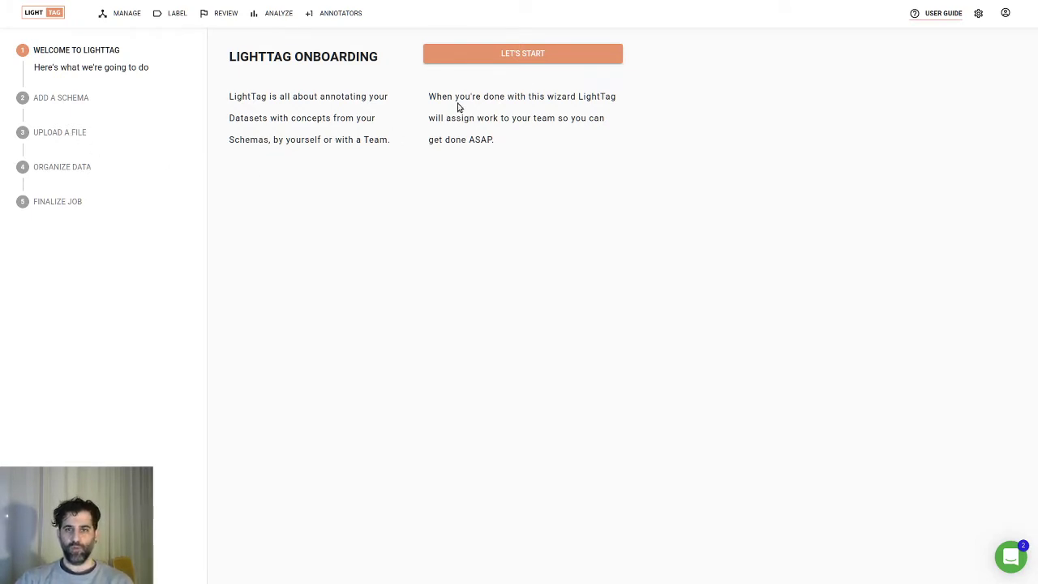
- Start the onboarding wizard and name the schema "My Fancy Example For The Demo"
click(542, 61)
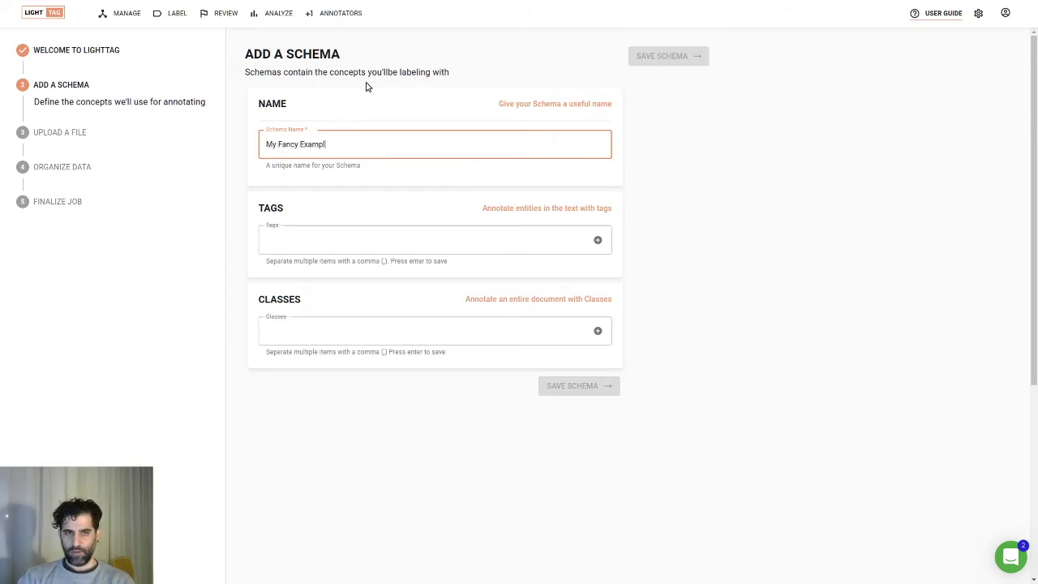
text(r The Dem)
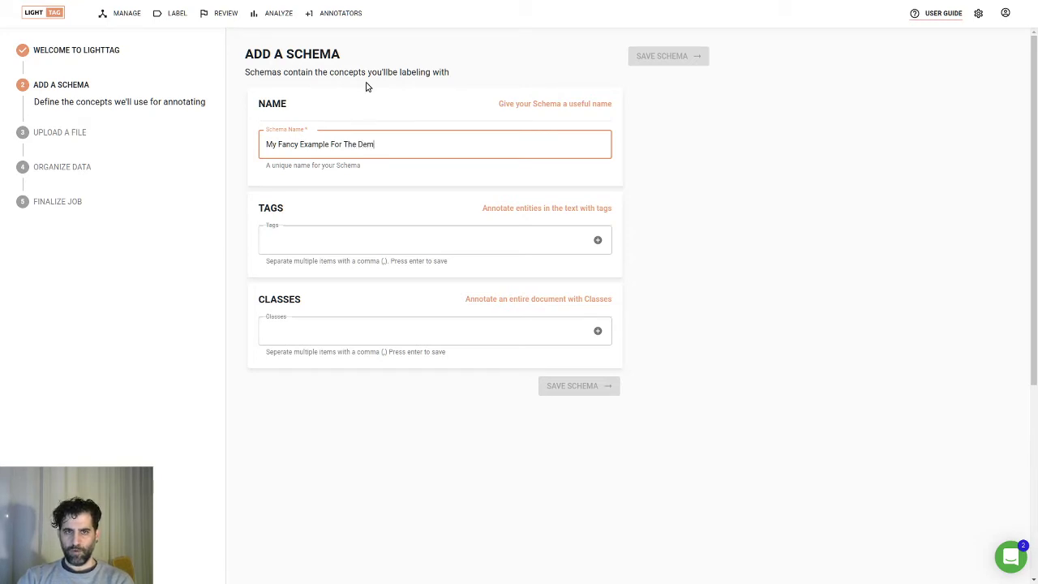
text(o)
key(Tab)
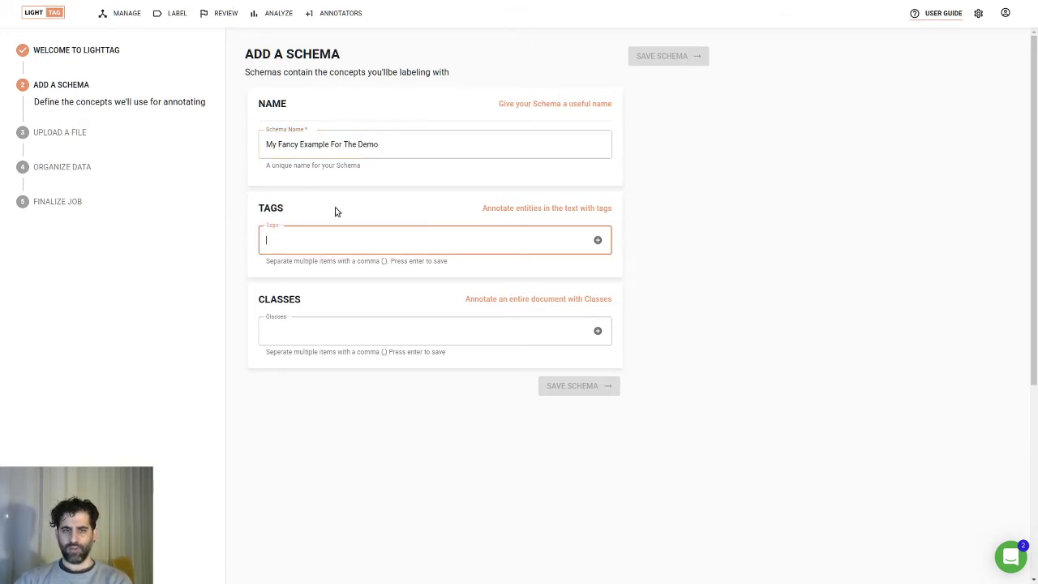
- Add the tags Person and Location to the schema
text(Person)
key(Return)
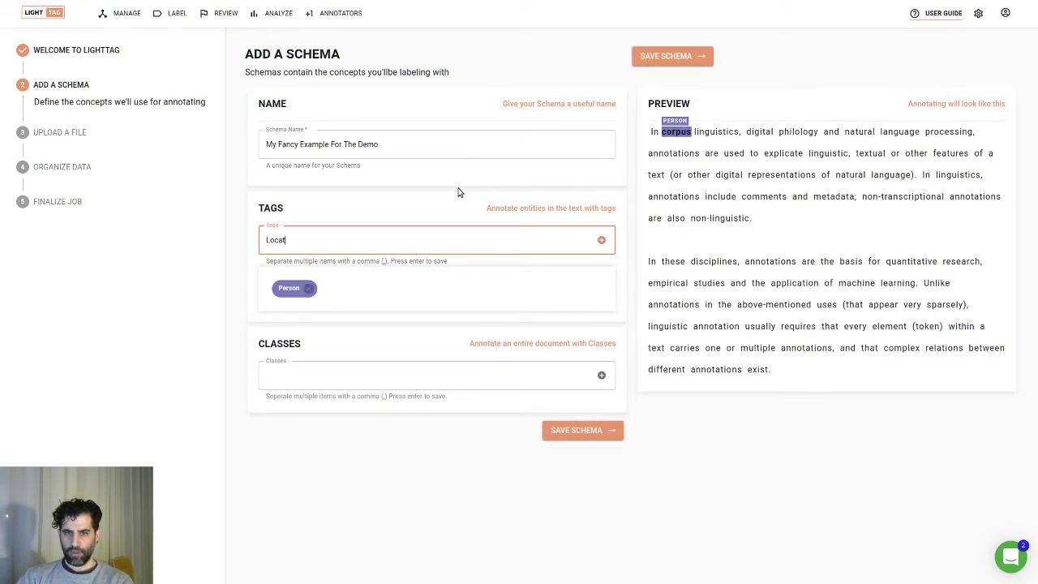
text(Location)
key(Return)
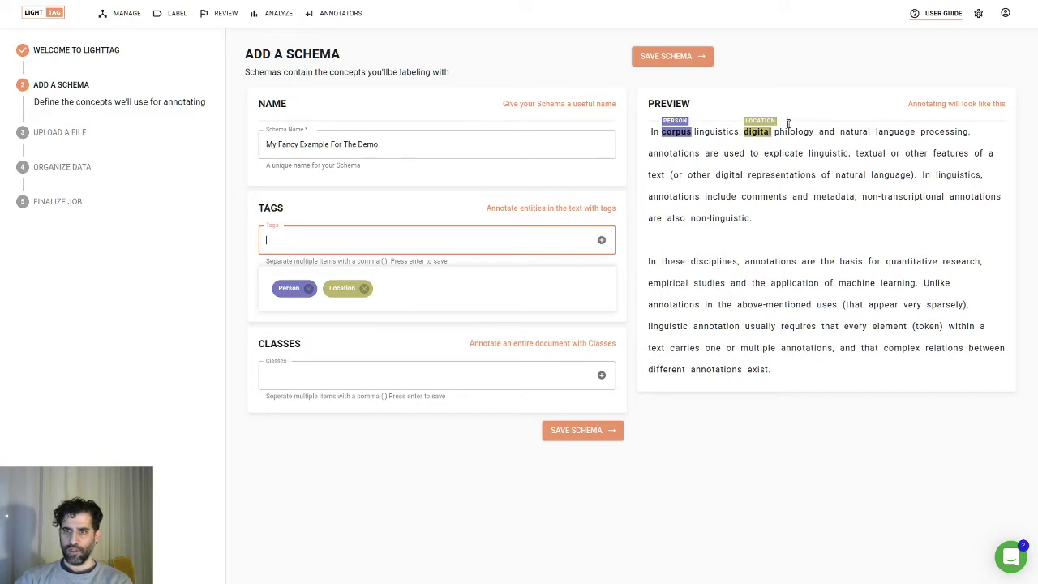
- Add the classes Positive and Negatuive to the schema for annotating entire documents
click(469, 373)
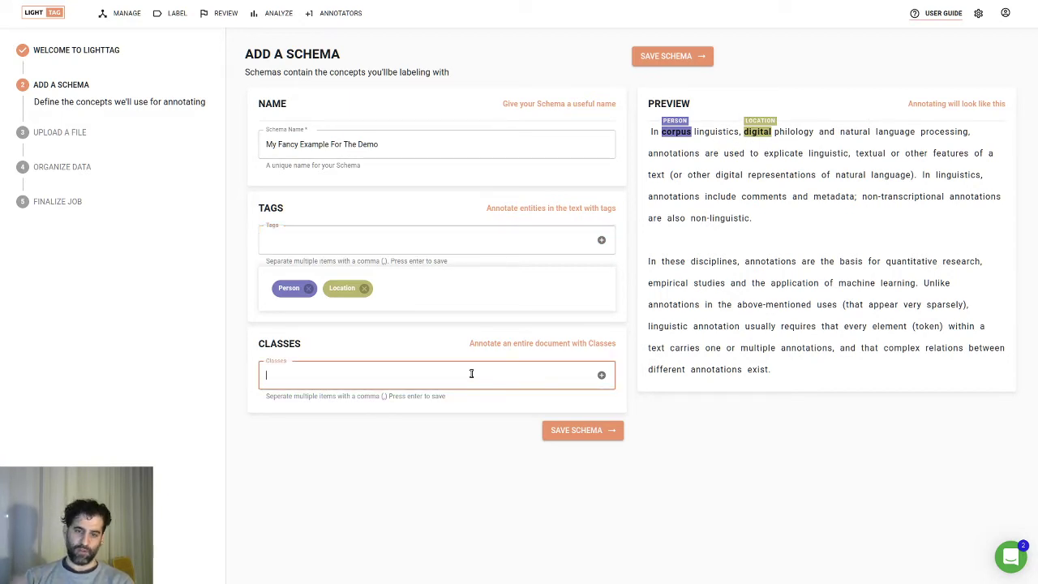
text(Positive)
key(Return)
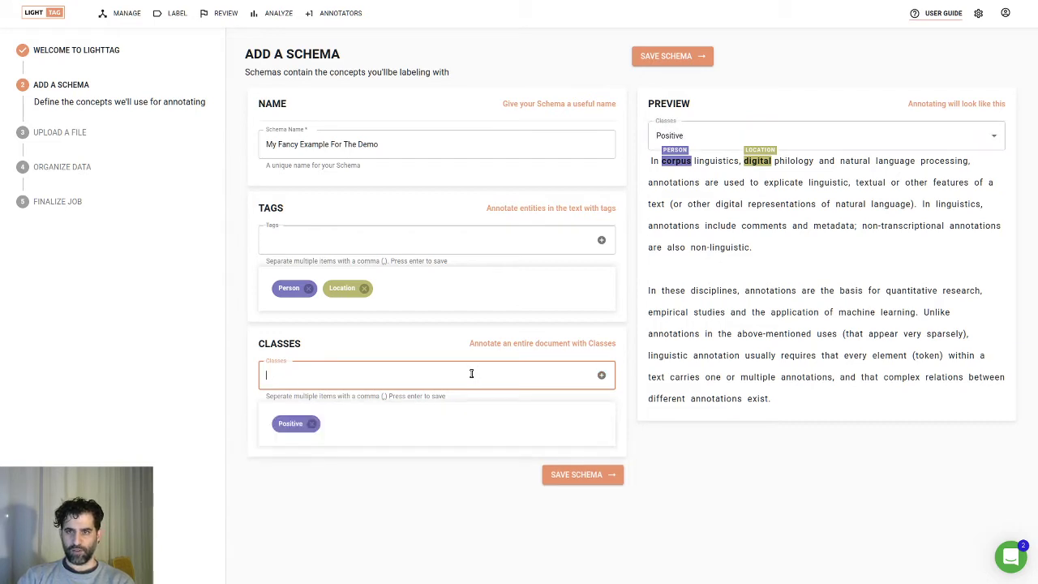
text(Sen)
key(BackSpace)
key(BackSpace)
key(BackSpace)
text(Ne)
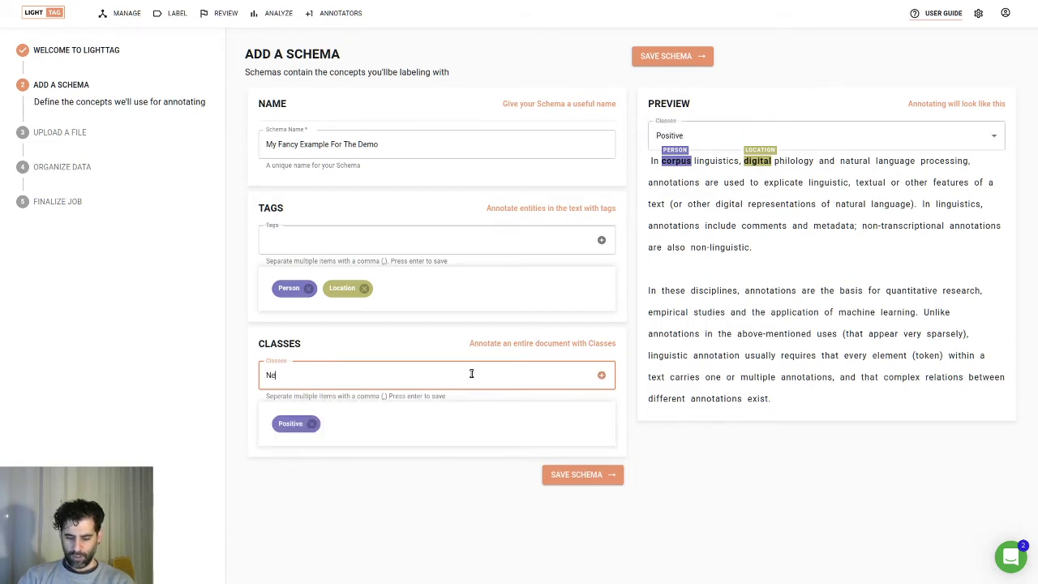
text(gatuive)
key(Return)
- Choose the class Negatuive in the annotation preview and remove the Location and Person tags from the schema
click(772, 137)
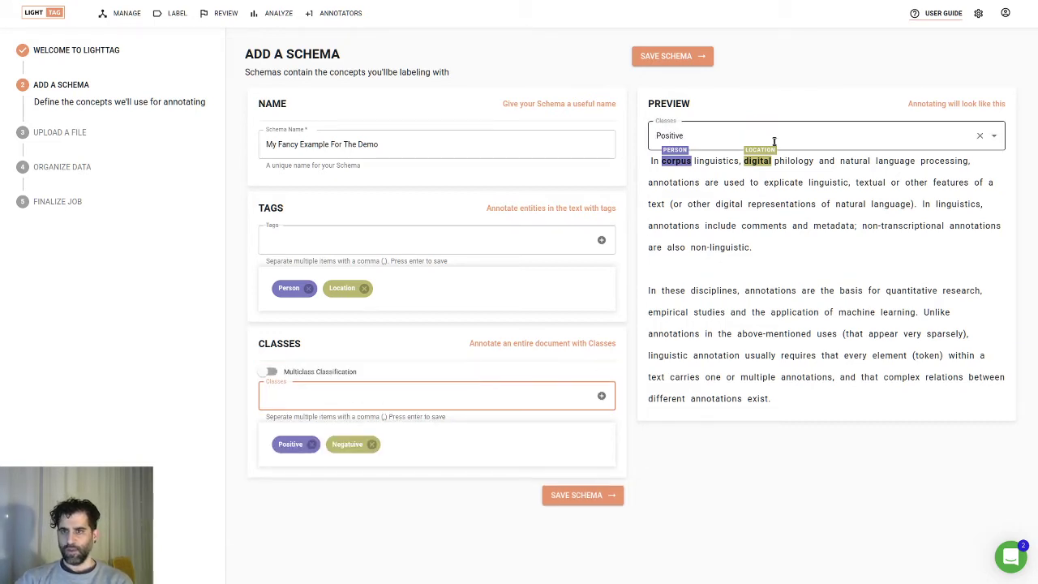
click(748, 202)
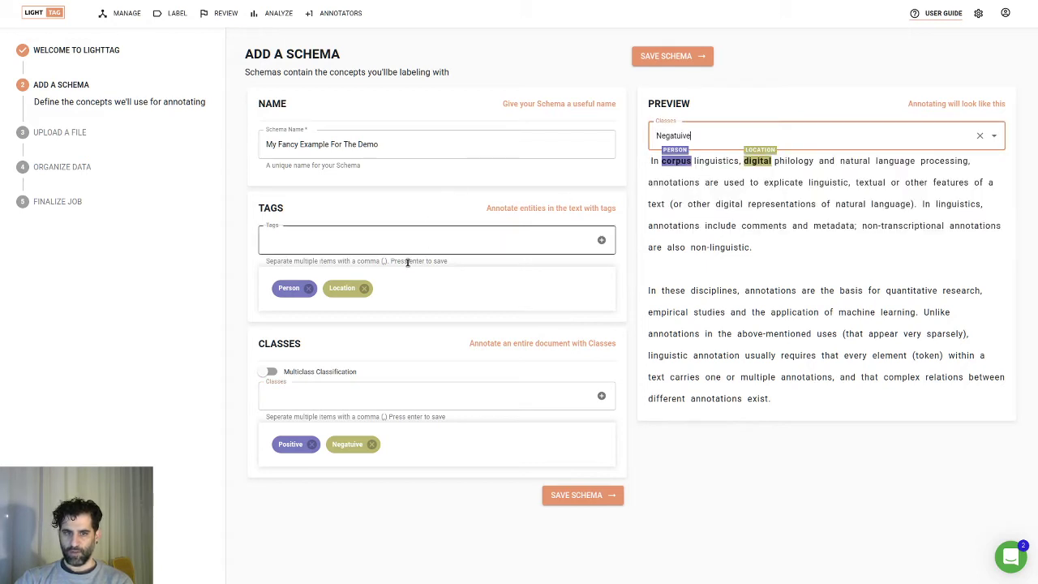
click(365, 288)
click(309, 287)
- Add the class Funny to the schema and enable multiclass classification
click(321, 353)
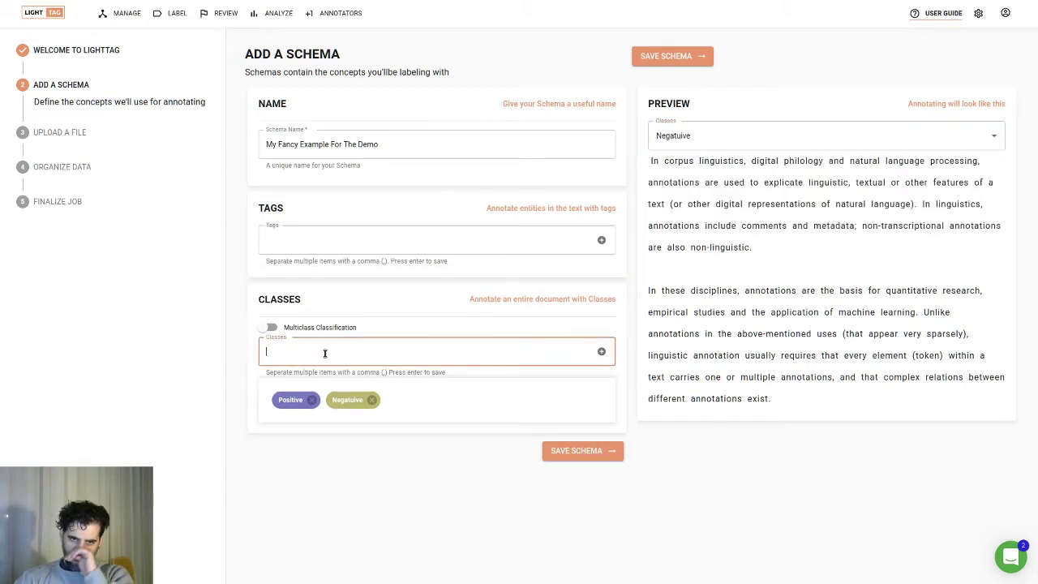
text(Funny)
key(Return)
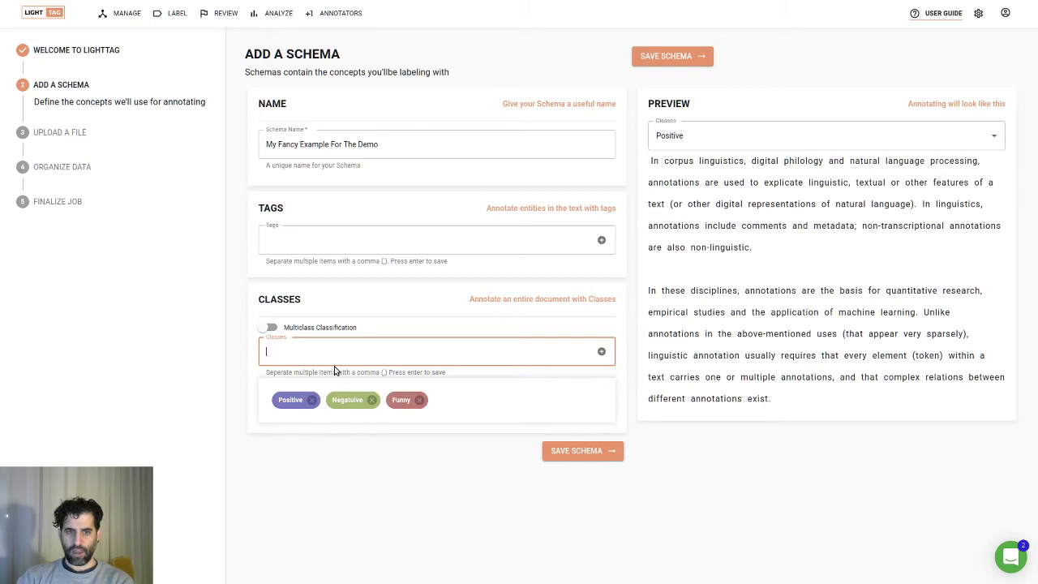
click(271, 329)
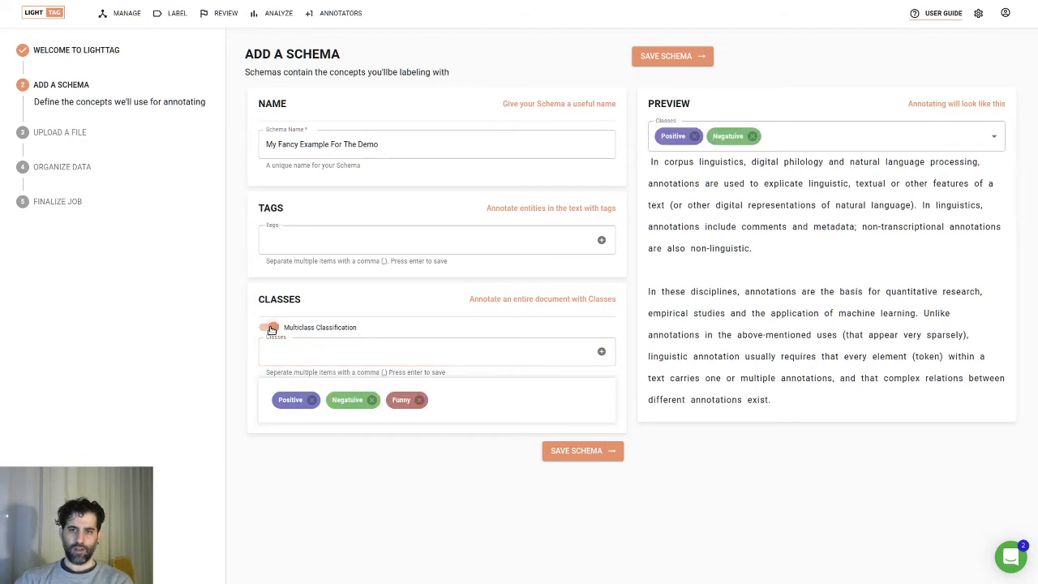
- Try multiple classes in the annotation preview by replacing Negatuive with Funny alongside Positive
click(753, 137)
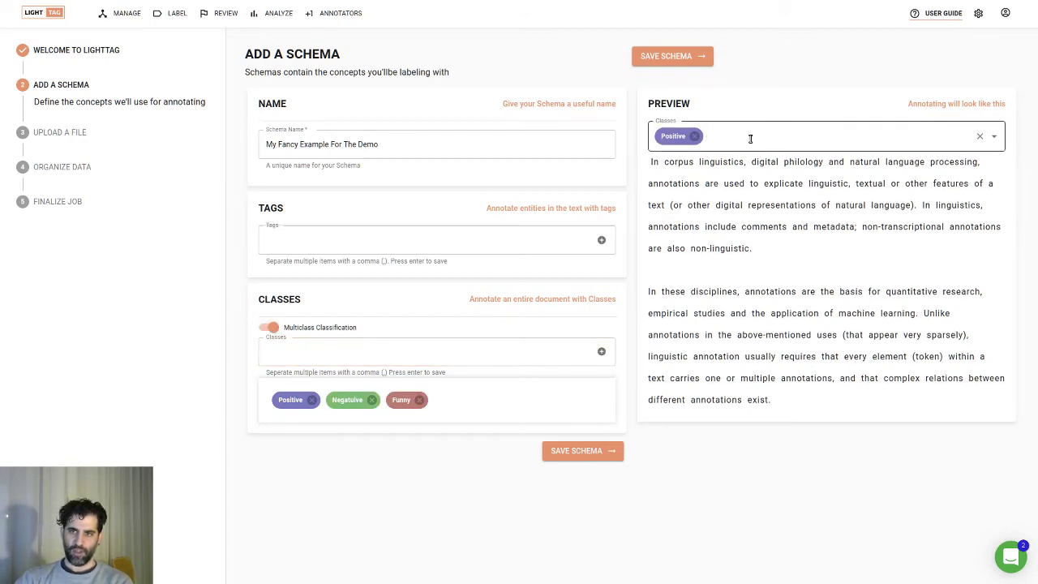
click(750, 141)
click(721, 223)
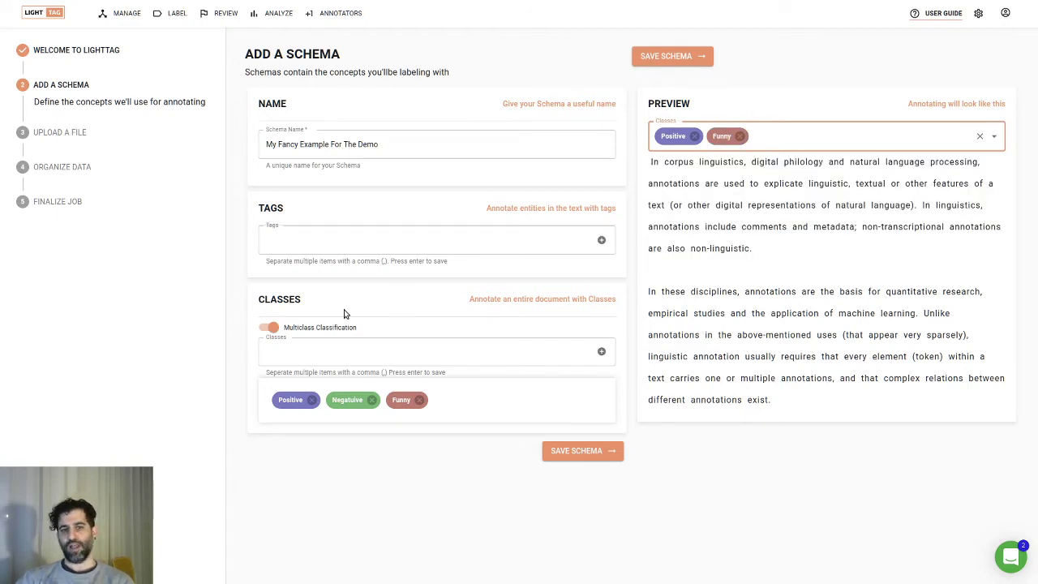
- Add the tags Person, Location and Organization as one comma-separated entry and save the schema
click(304, 237)
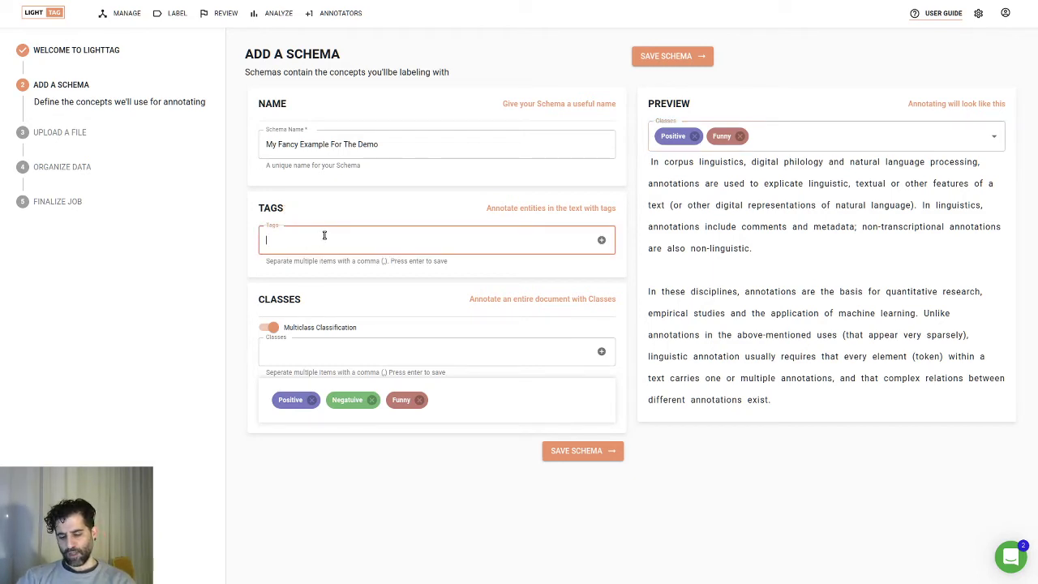
text(Person,Location,Organiza)
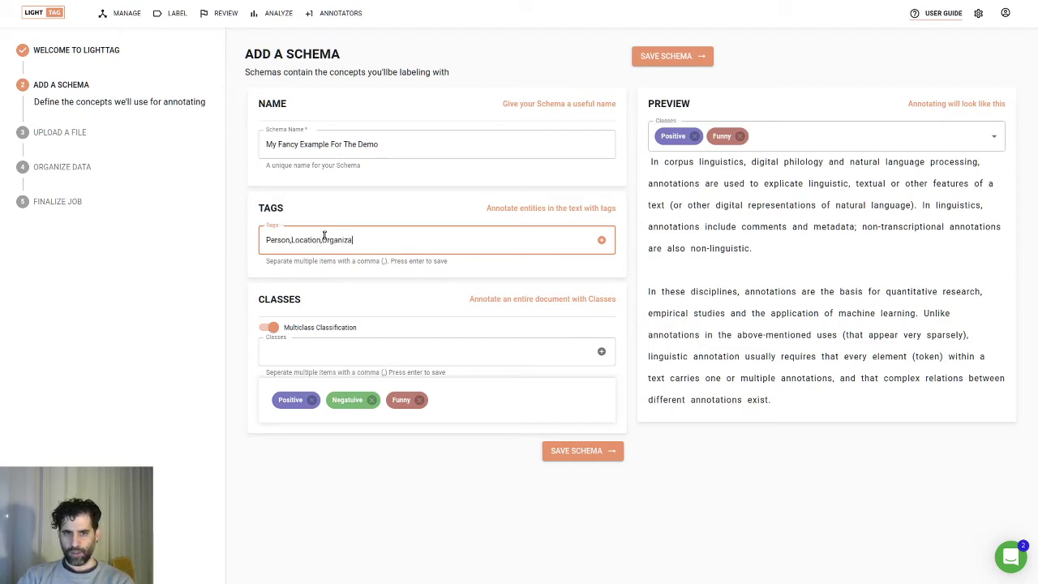
text(tion)
key(Return)
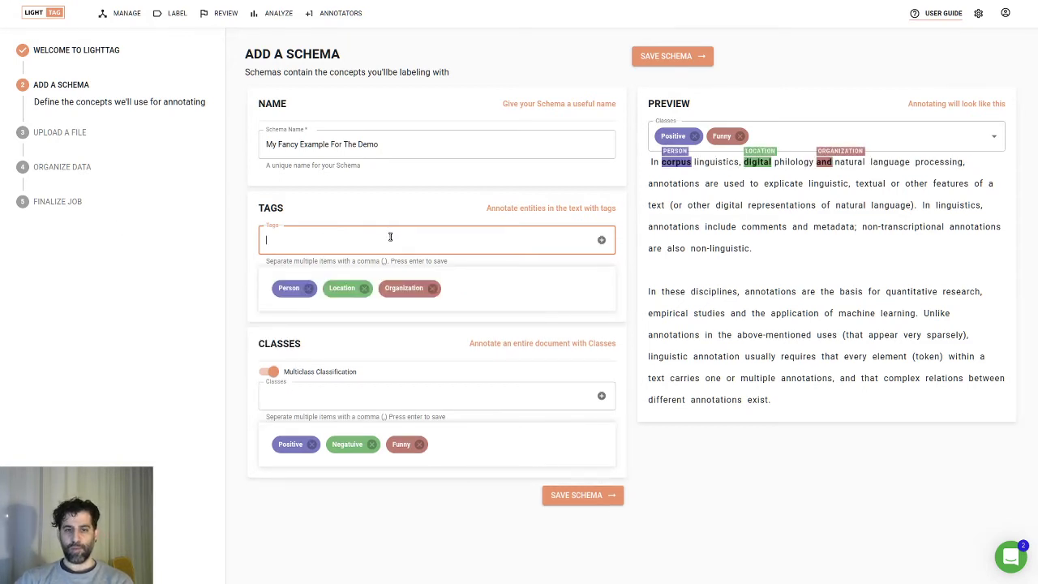
click(573, 495)
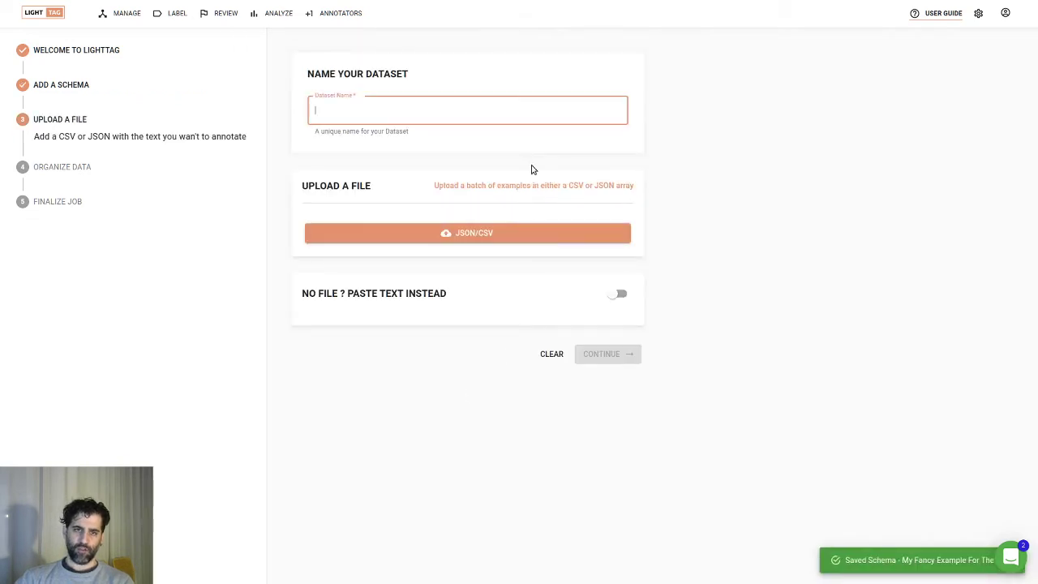
- Name the dataset "My New Example Dataset Just For Yoy"
text(My New)
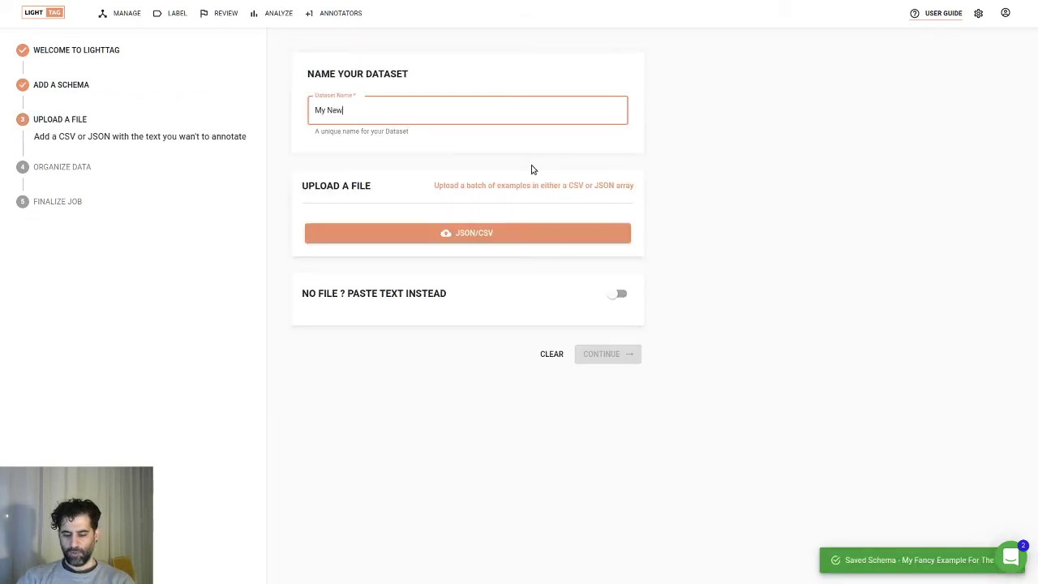
text( Example Dataset Just For YOu)
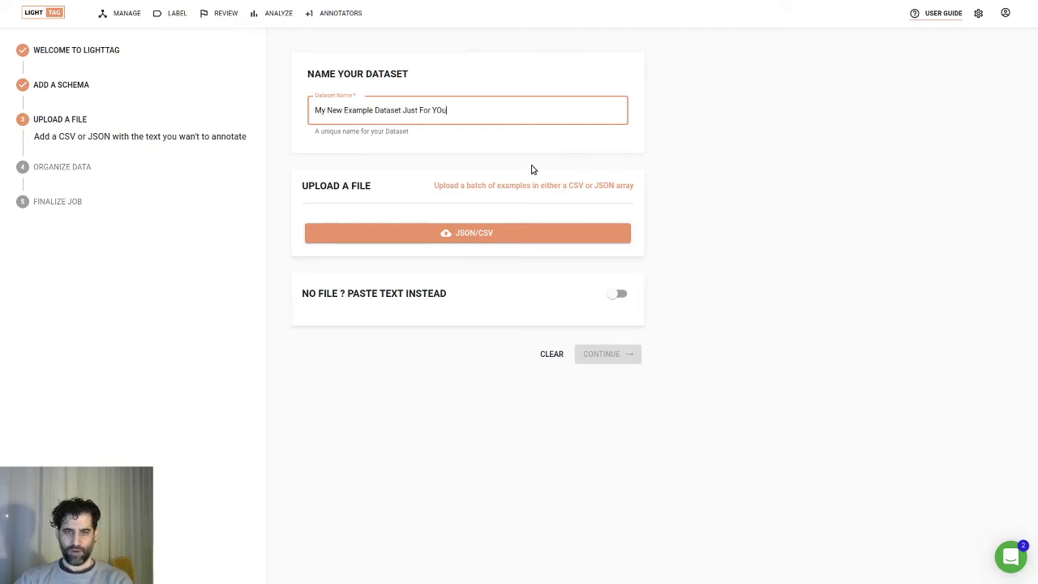
key(BackSpace)
key(BackSpace)
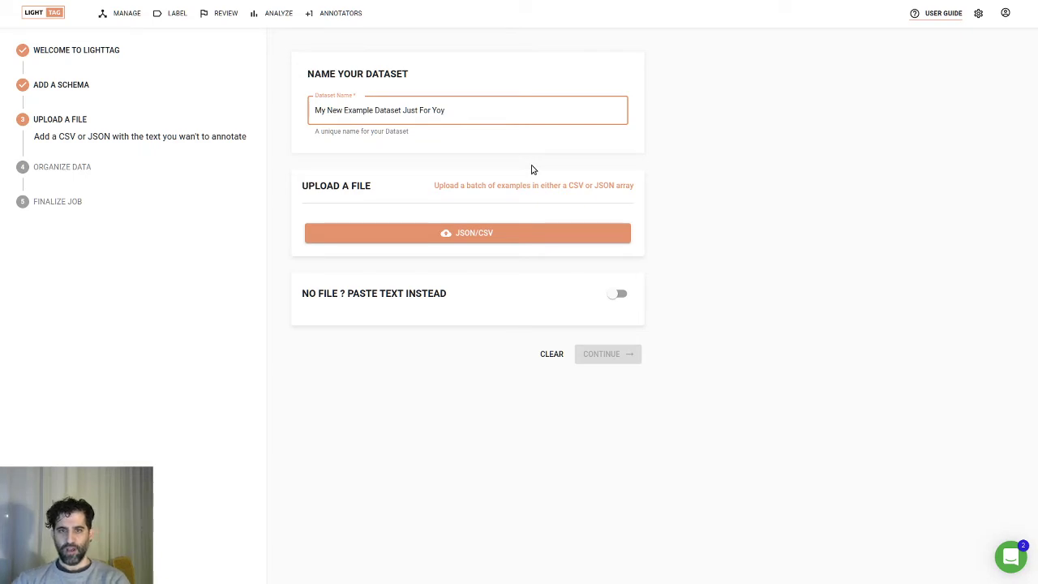
- Look at the option to paste text instead, and upload SMALLBIBLE.JSON as the dataset file, continuing to data organization
click(617, 294)
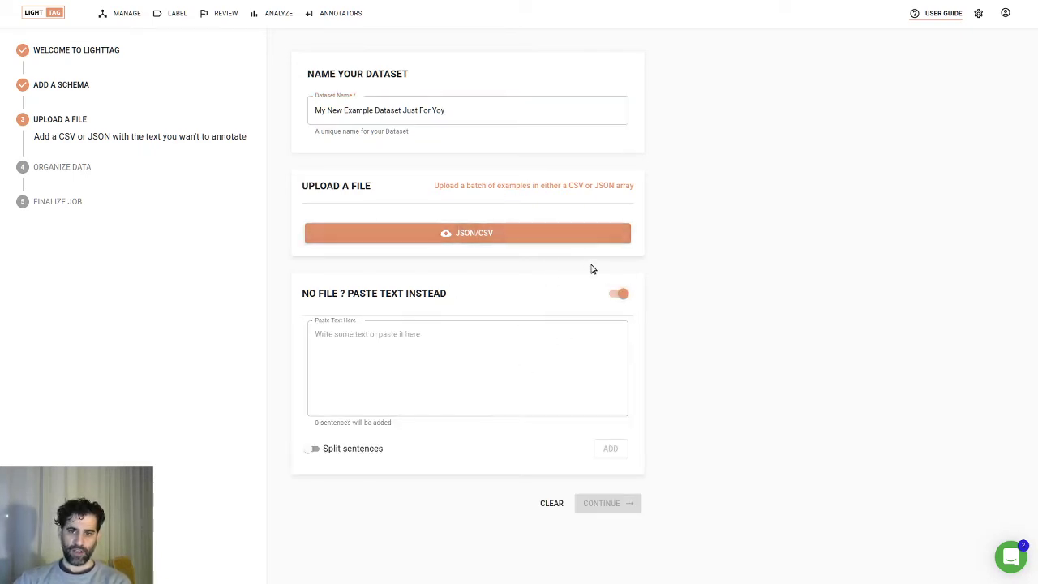
click(621, 298)
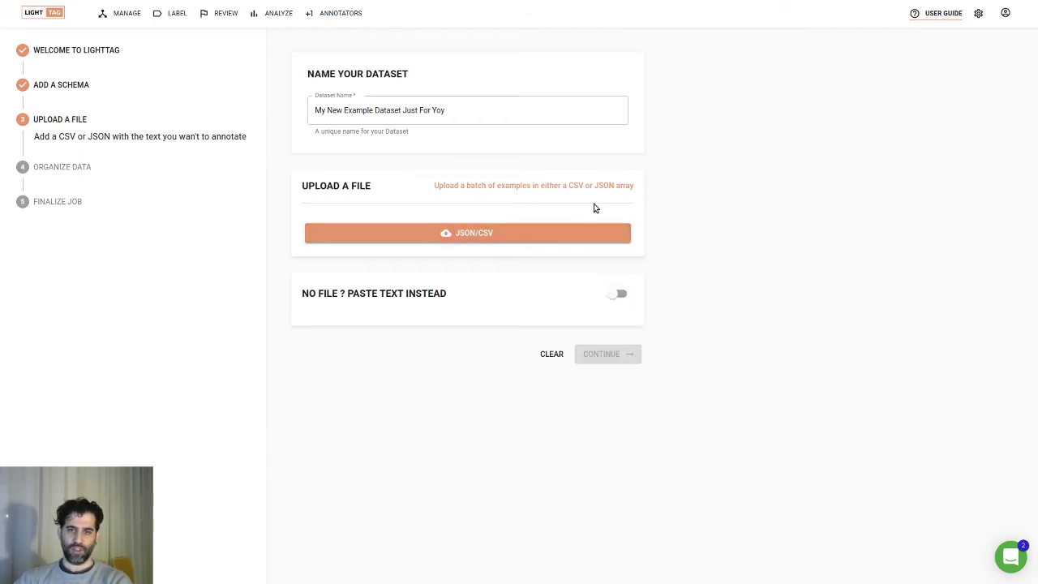
click(560, 236)
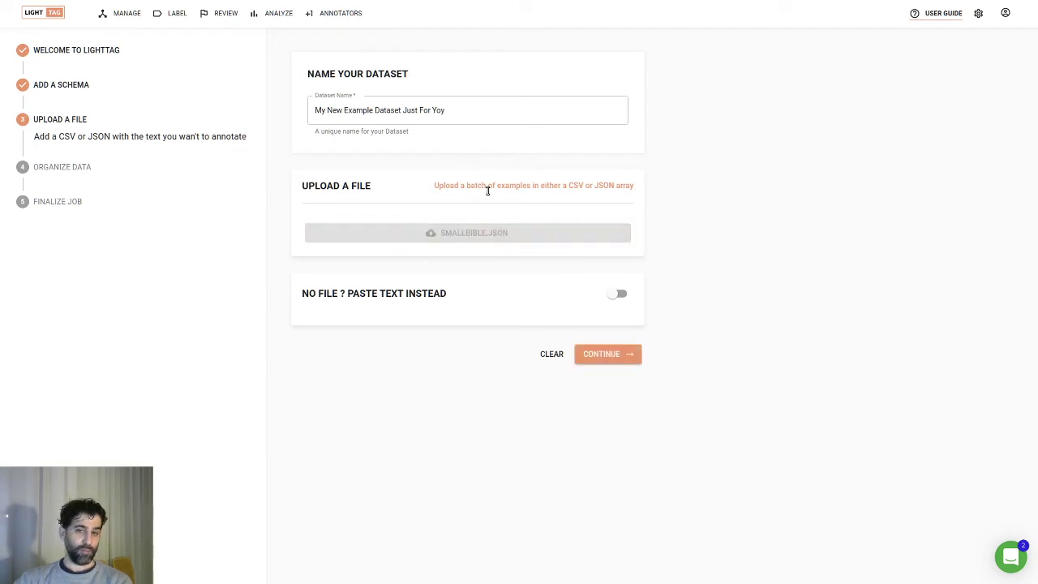
click(610, 355)
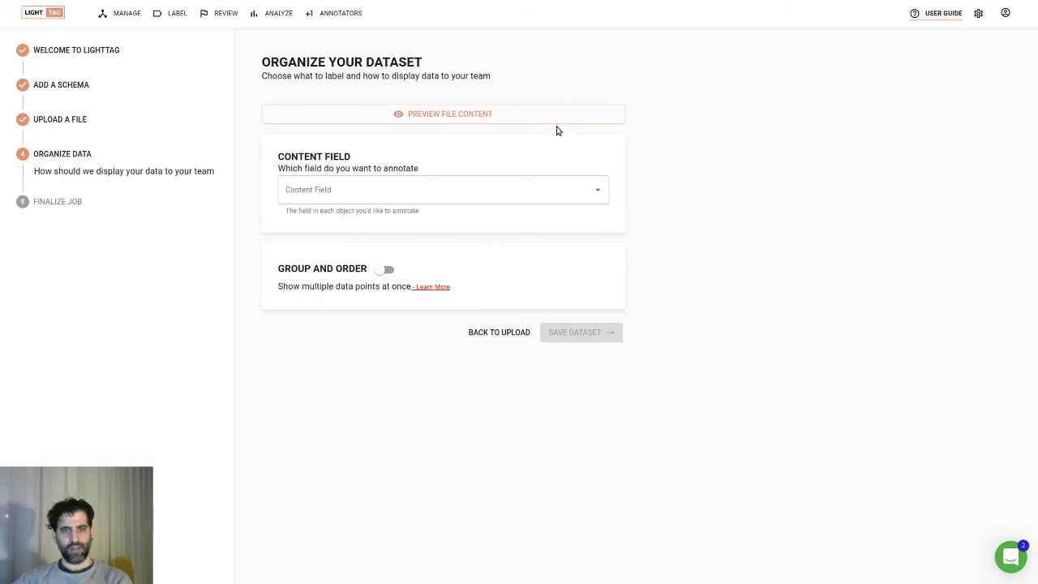
- Preview the uploaded file's content and save the dataset with content as the field to annotate
click(538, 114)
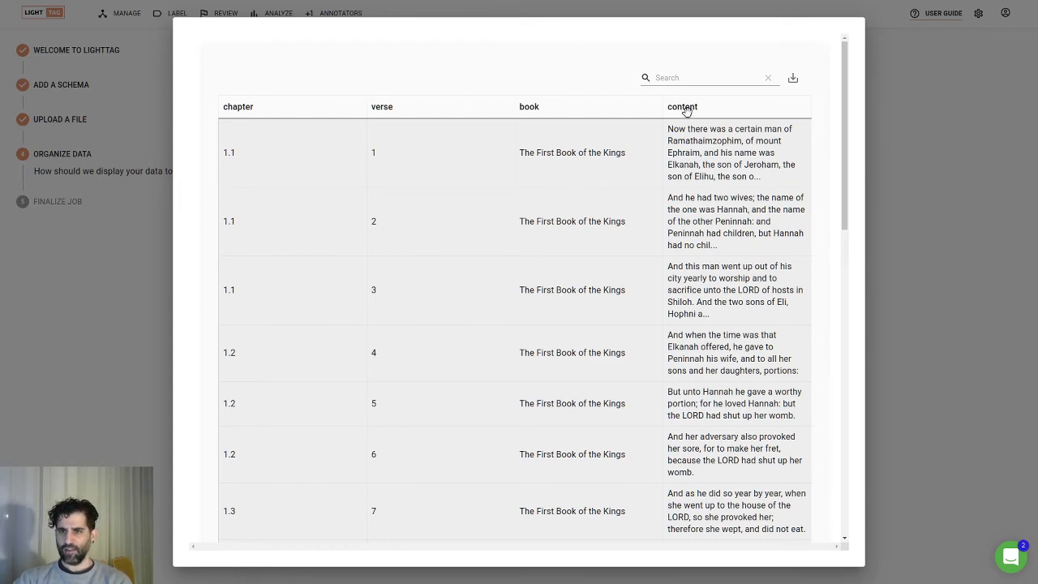
click(941, 159)
click(422, 190)
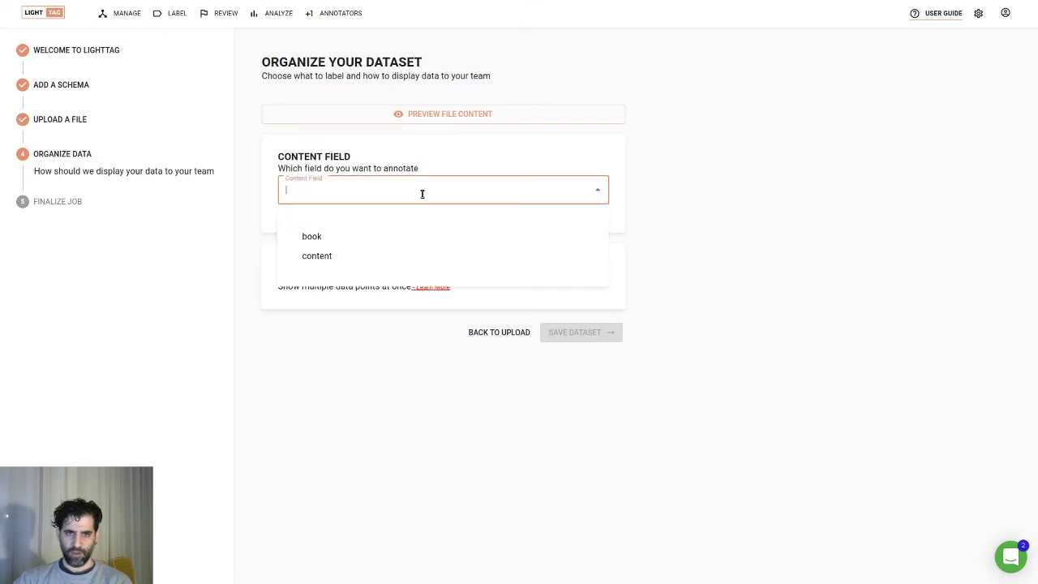
click(417, 254)
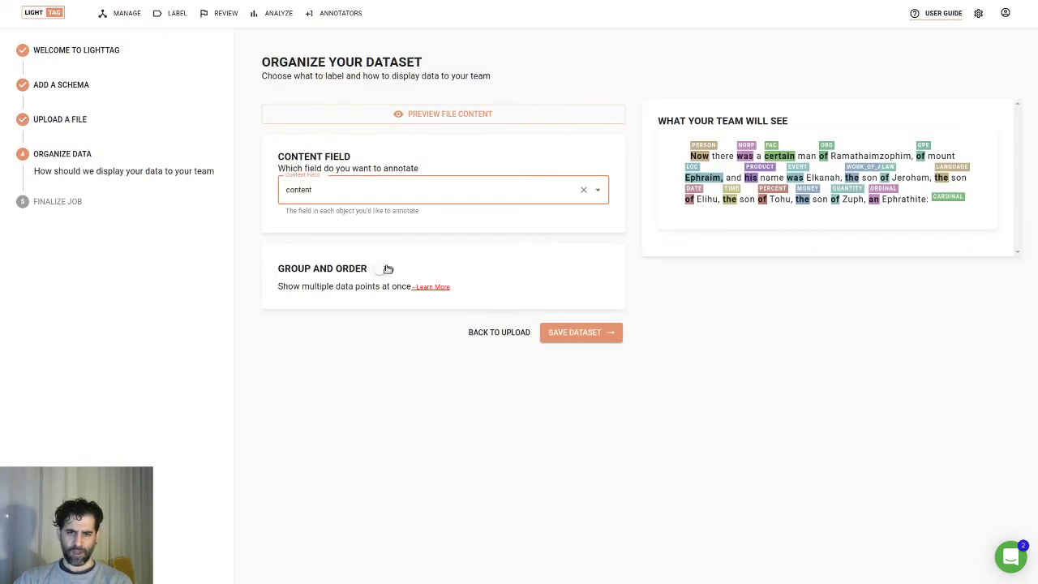
click(587, 338)
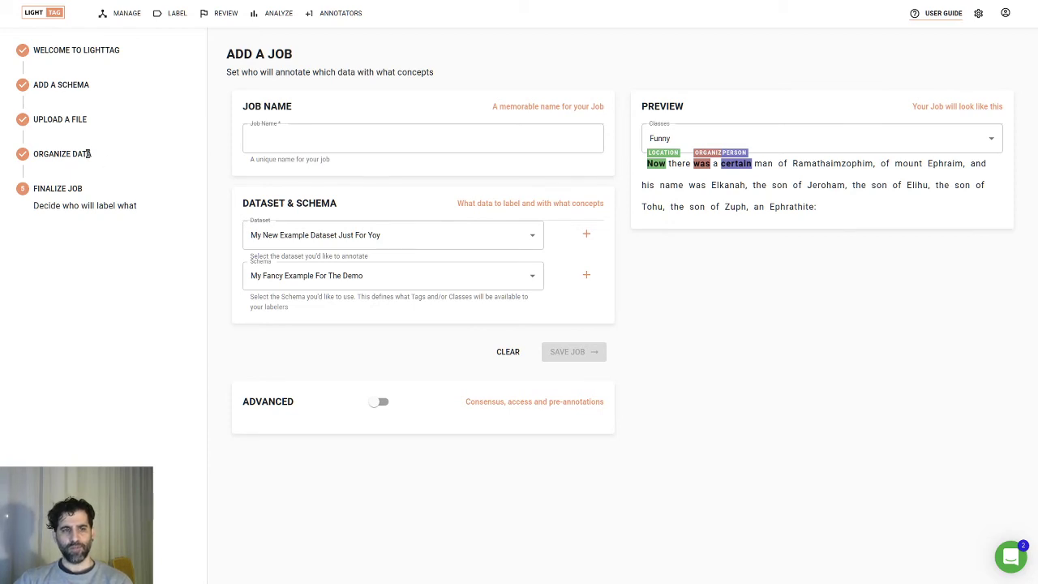
- Name the job "My New Fancy Job" and enable its advanced options
click(322, 132)
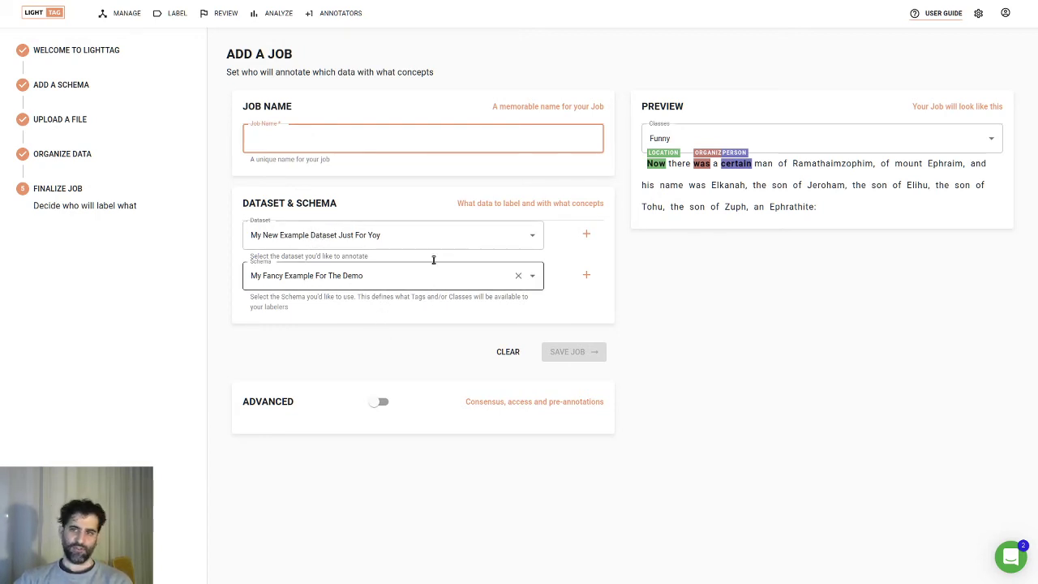
text(My New Fancy Job)
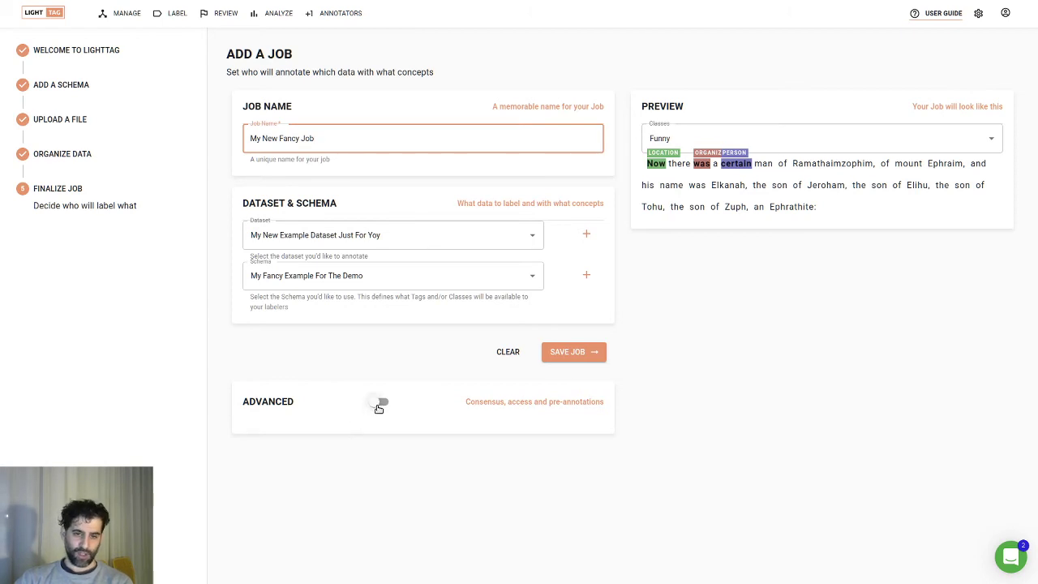
click(379, 407)
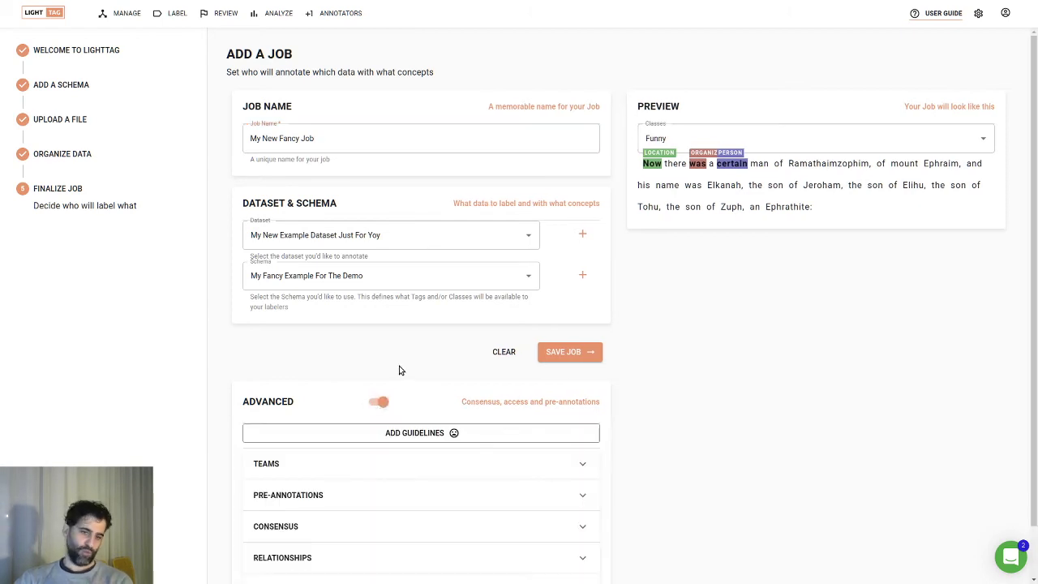
- Open the team settings in the job's advanced options to examine which teams can work on it
scroll(406, 381, down, 1)
click(406, 410)
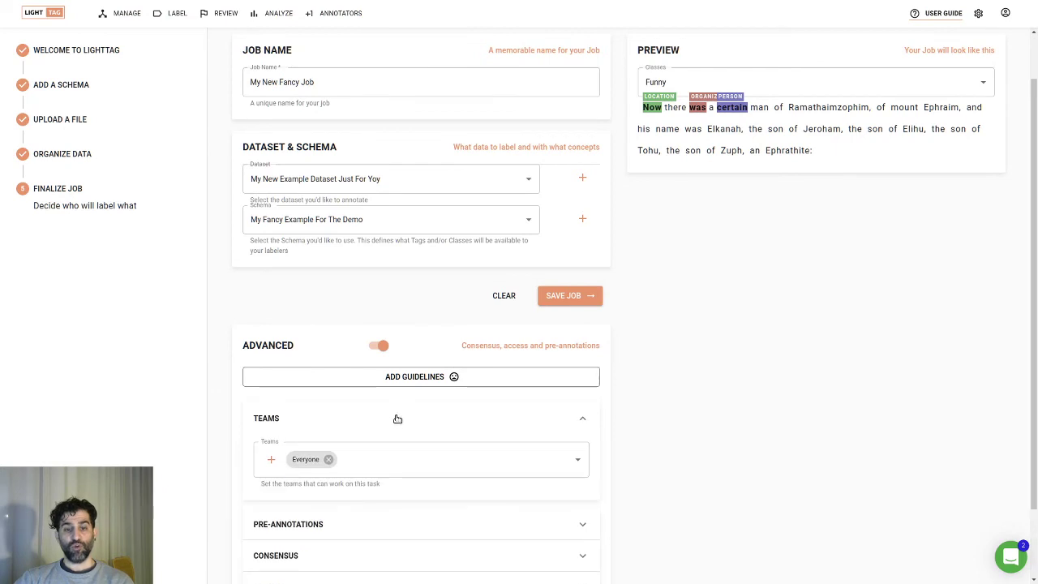
scroll(381, 411, down, 1)
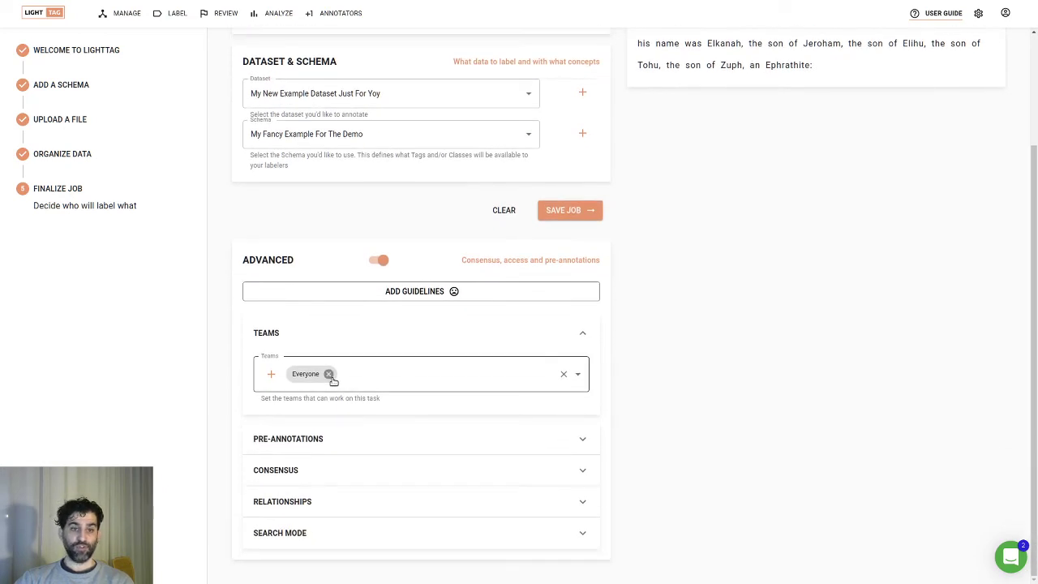
- Close the team settings and examine the consensus setting for how many annotators should review each example
click(386, 347)
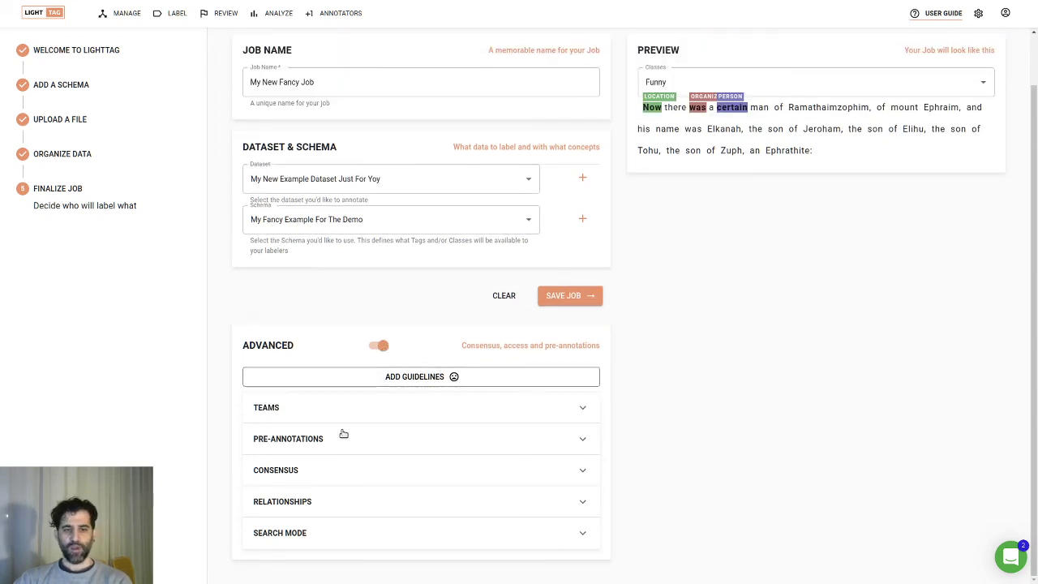
click(336, 474)
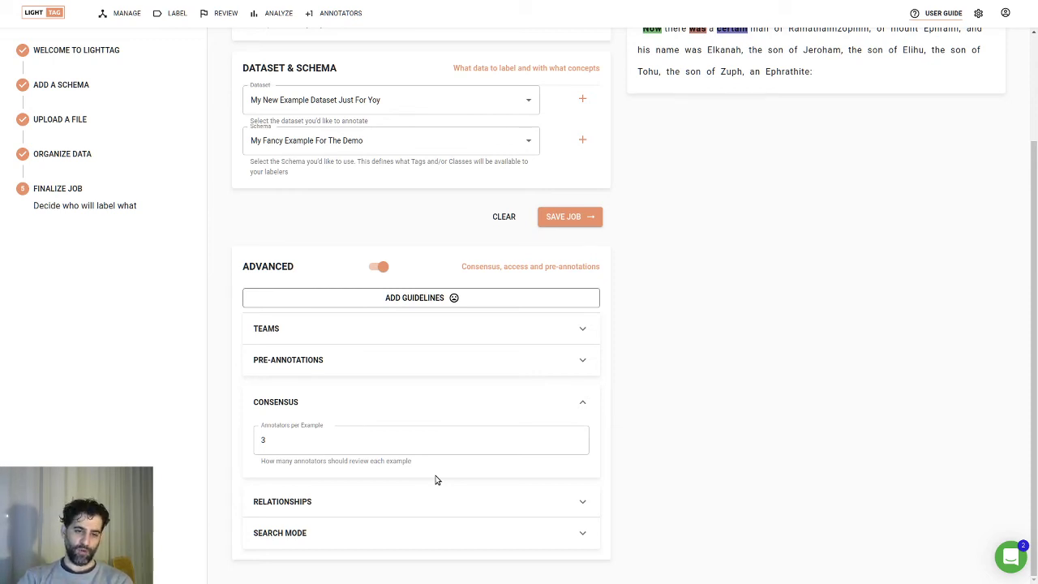
click(568, 400)
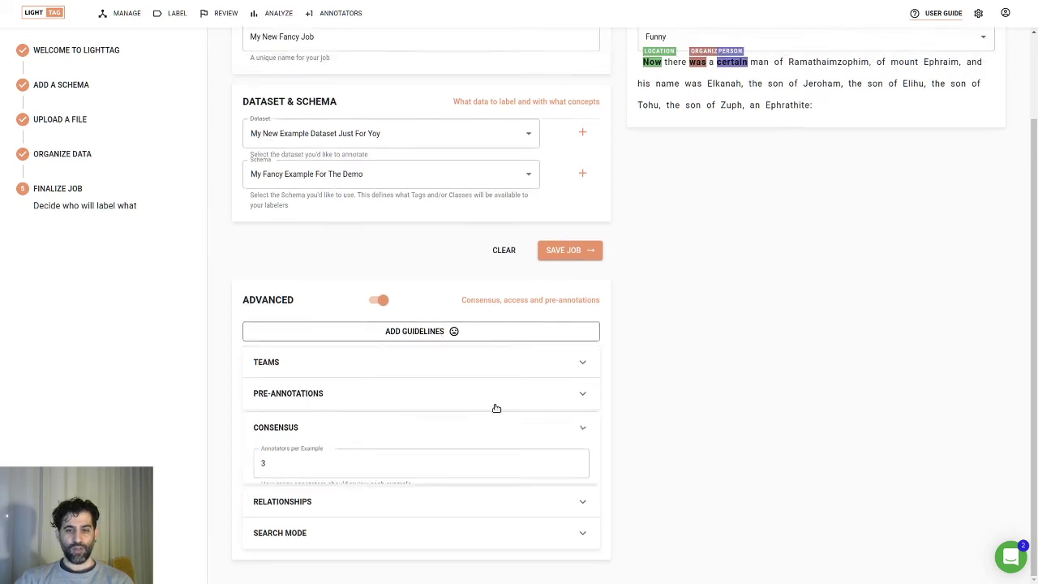
- Add the "My Fancy Example For The Demo ad hoc dict" model as the job's source of pre-annotations
click(444, 431)
scroll(430, 414, down, 1)
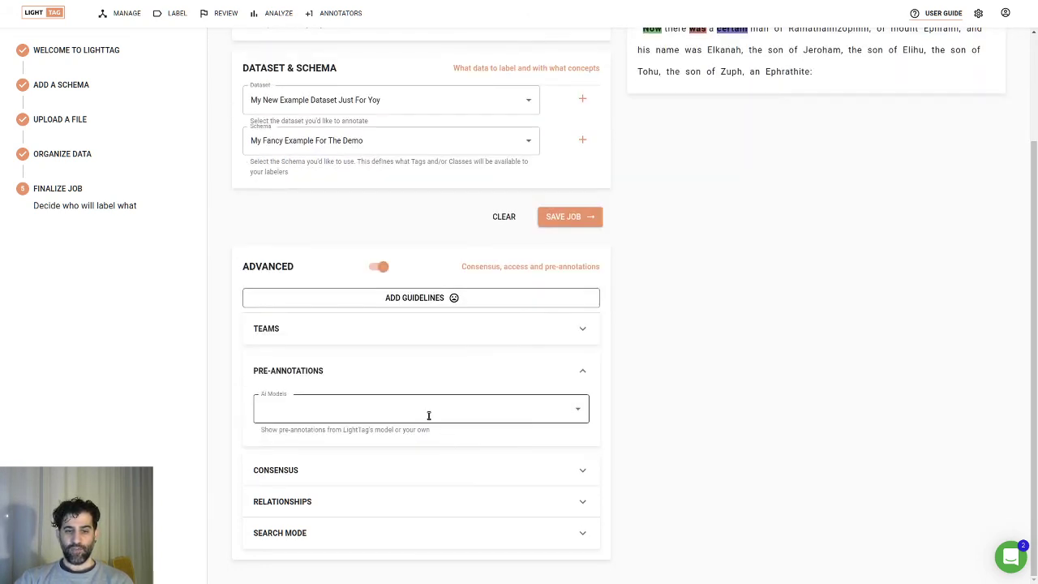
click(428, 415)
click(419, 456)
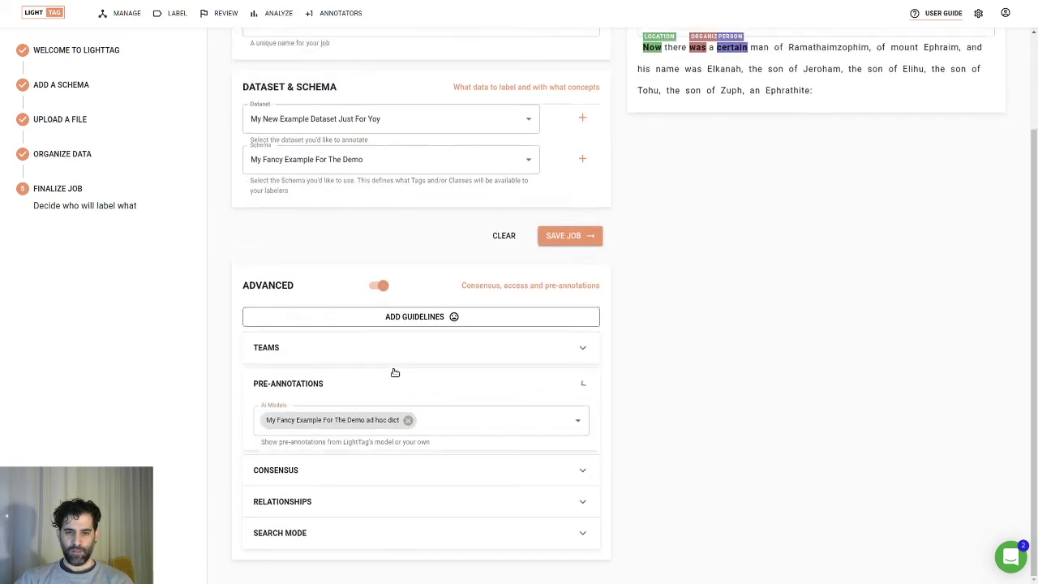
click(395, 375)
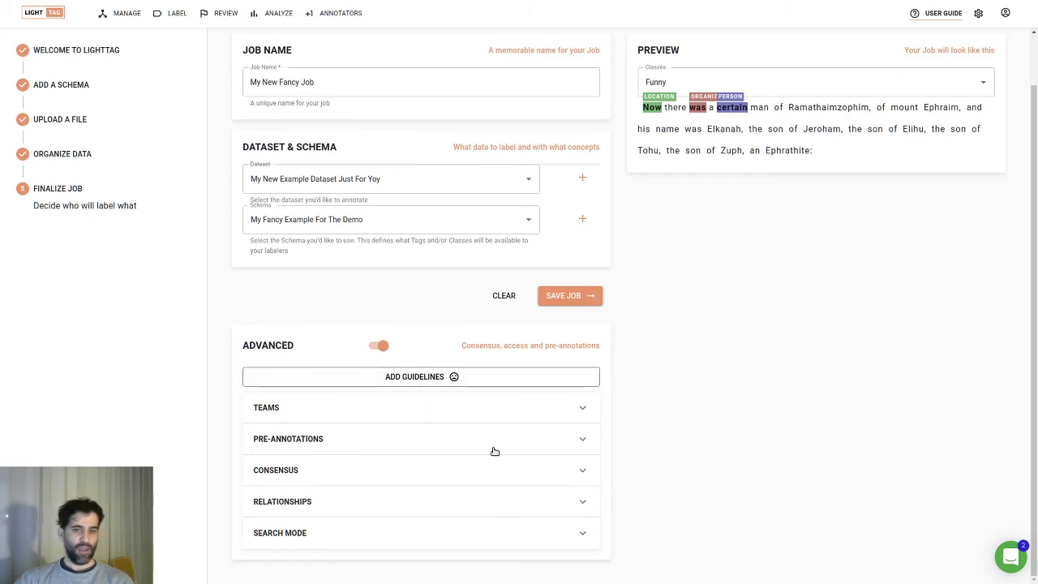
- Save the job and make it the top-priority task to start labeling
scroll(442, 484, up, 1)
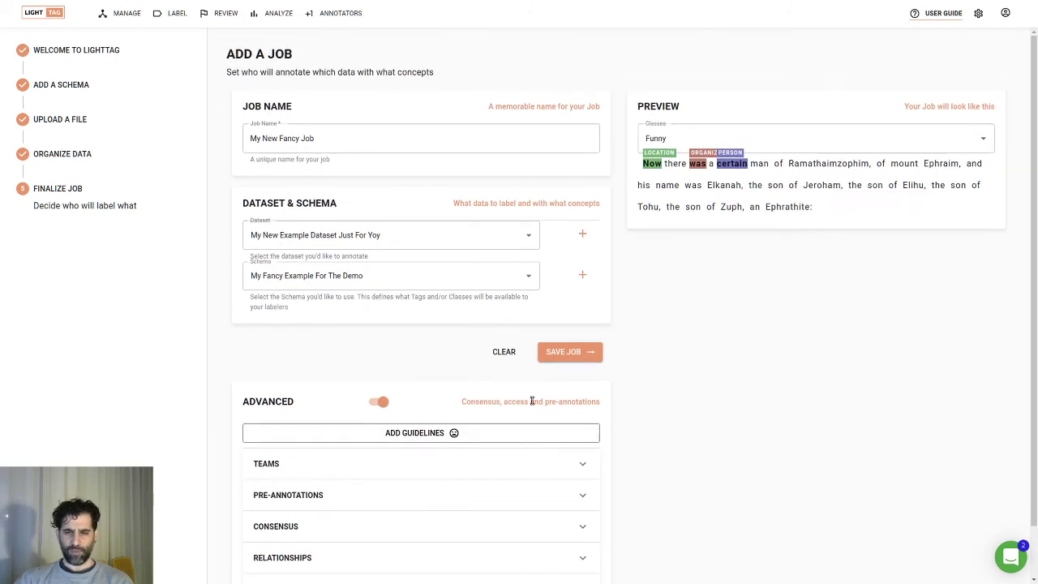
click(566, 354)
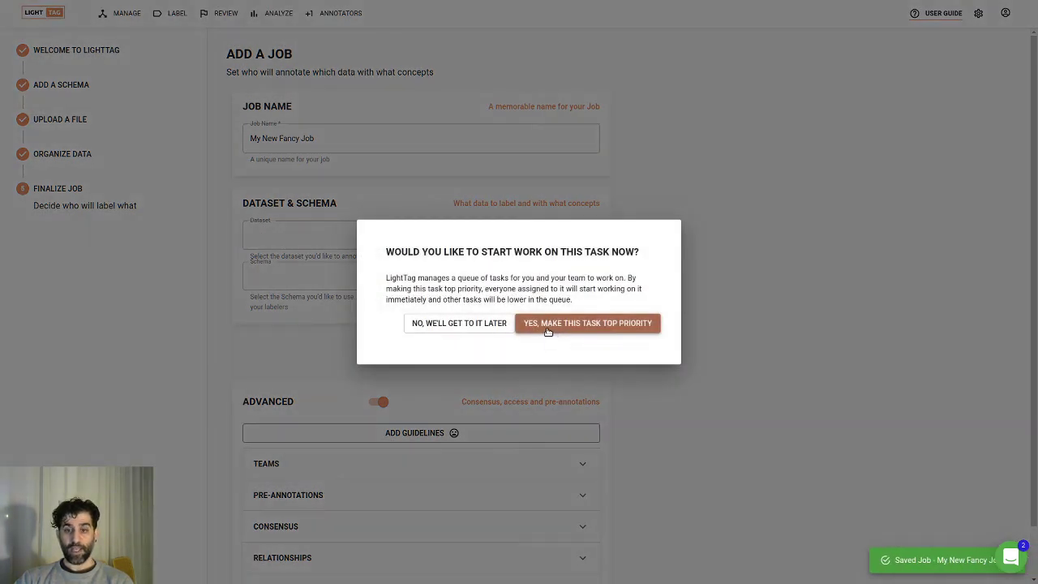
click(549, 325)
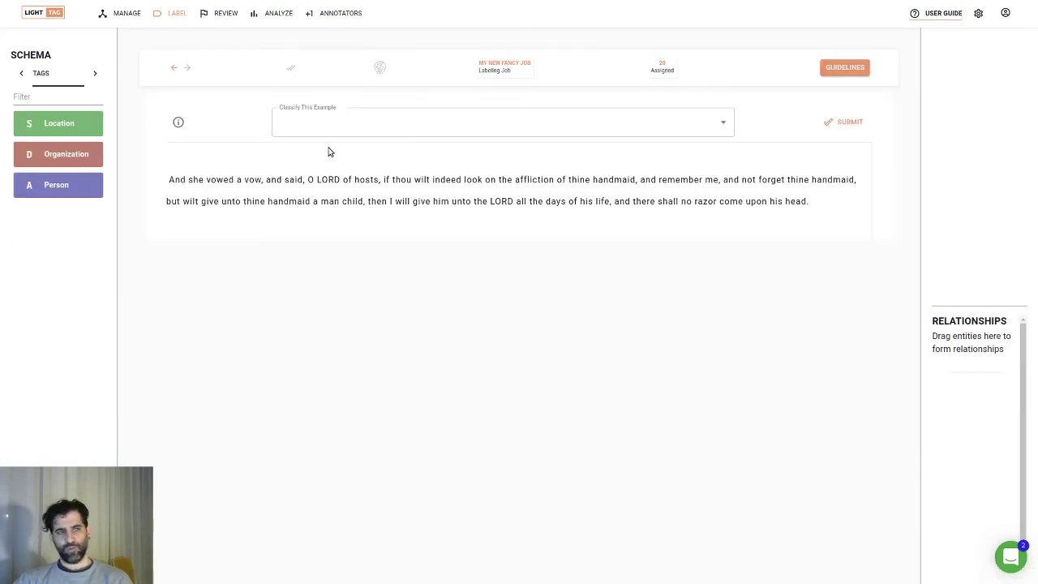
- Tag the words "she" and "man" in the first example with the Person tag
click(71, 153)
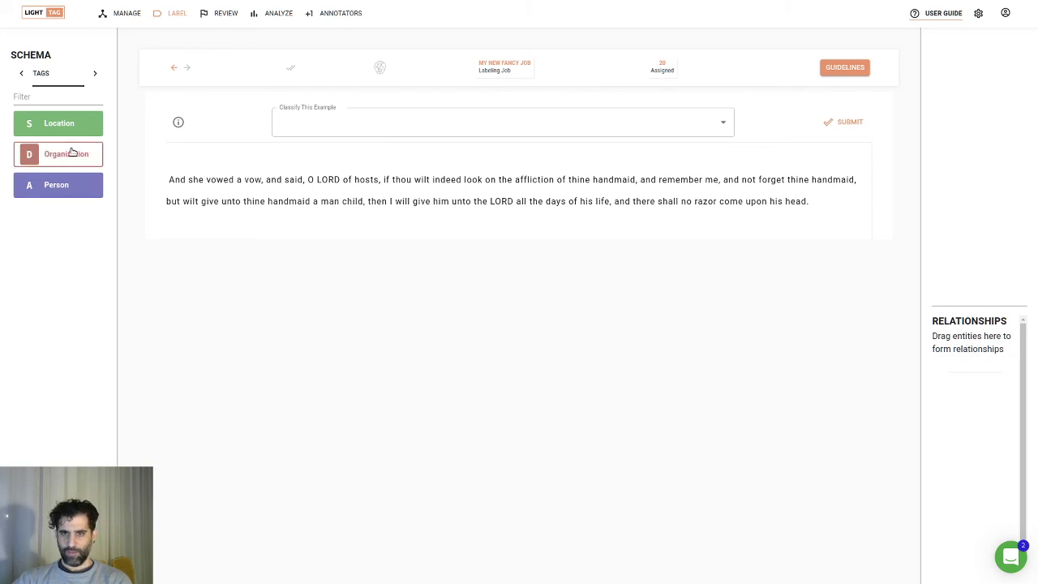
click(79, 188)
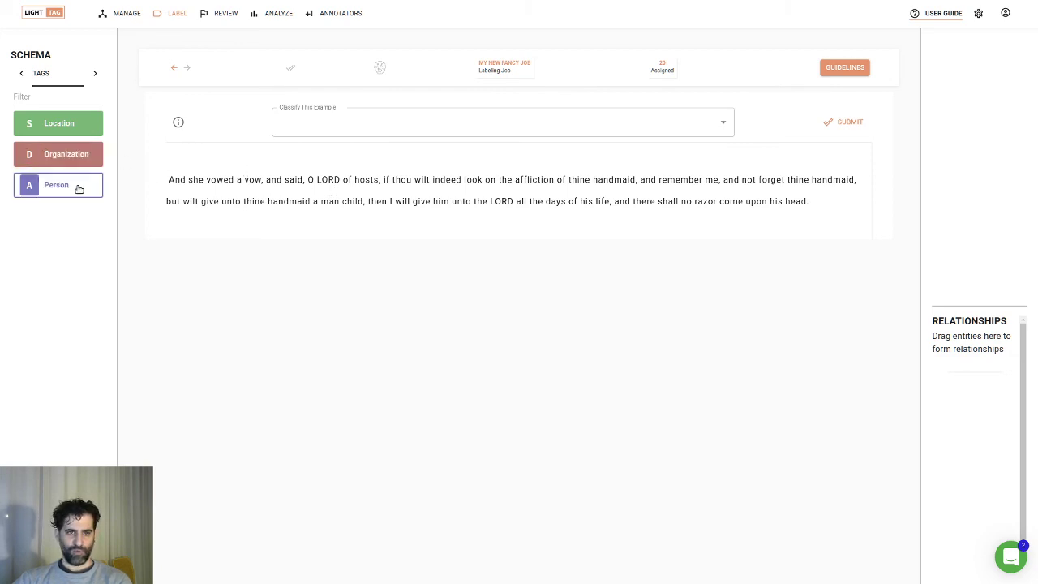
double_click(194, 179)
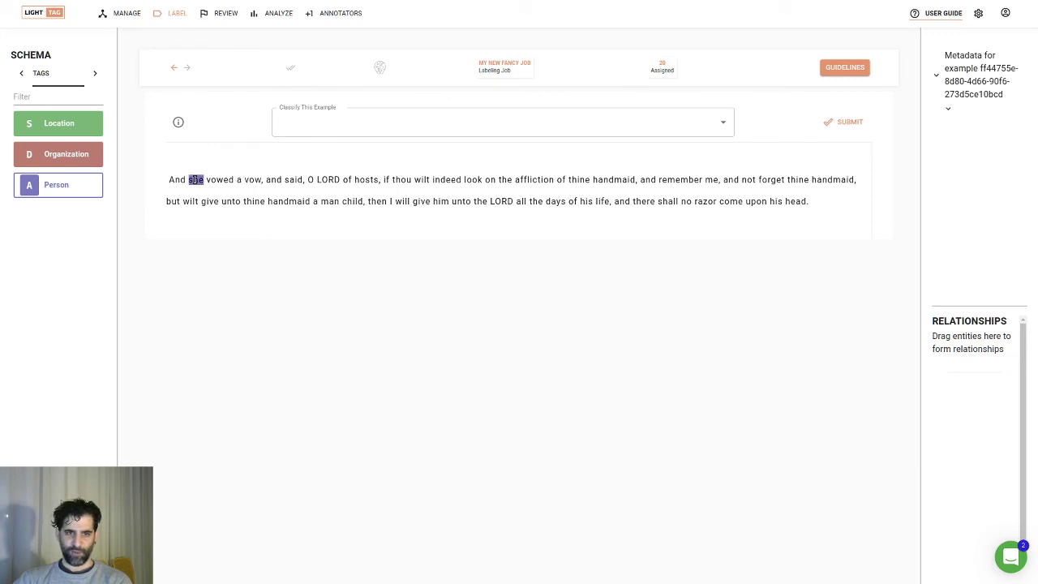
double_click(333, 201)
- Classify the example as Positive and submit its annotations
click(423, 127)
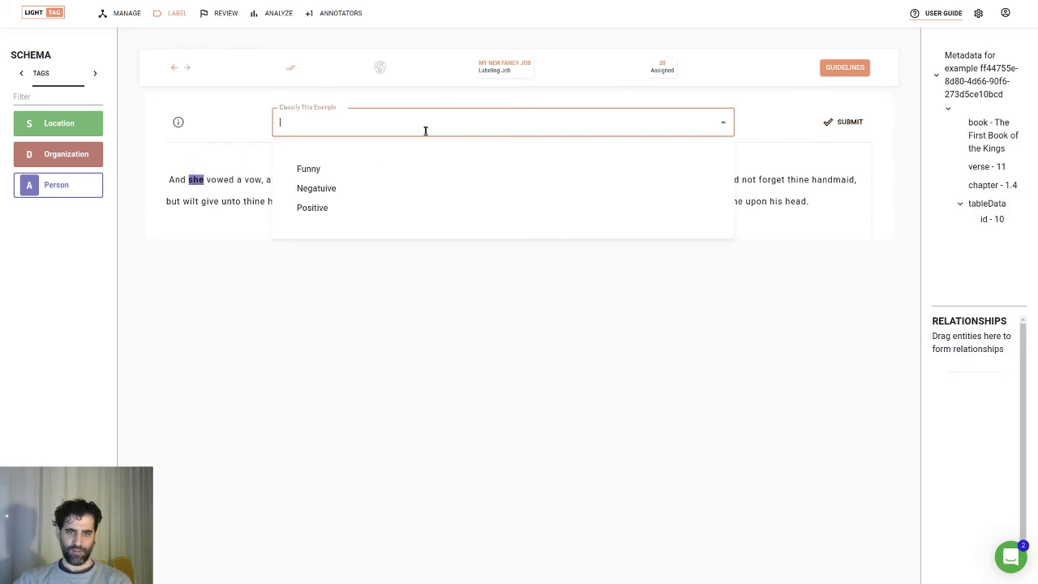
click(428, 209)
click(859, 124)
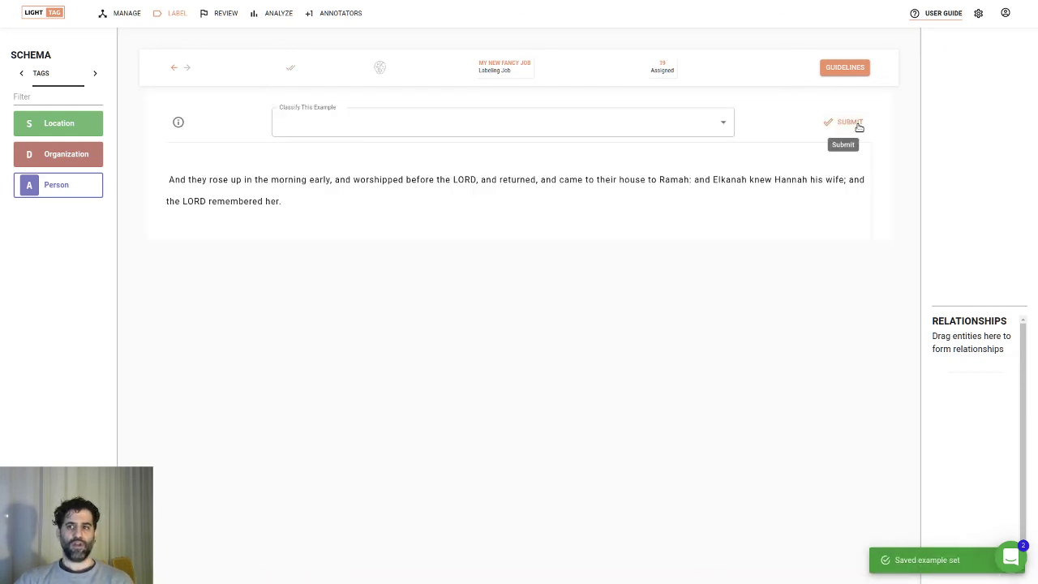
- Open the annotator invitations and start filling in the team members' e-mails
click(336, 15)
click(347, 142)
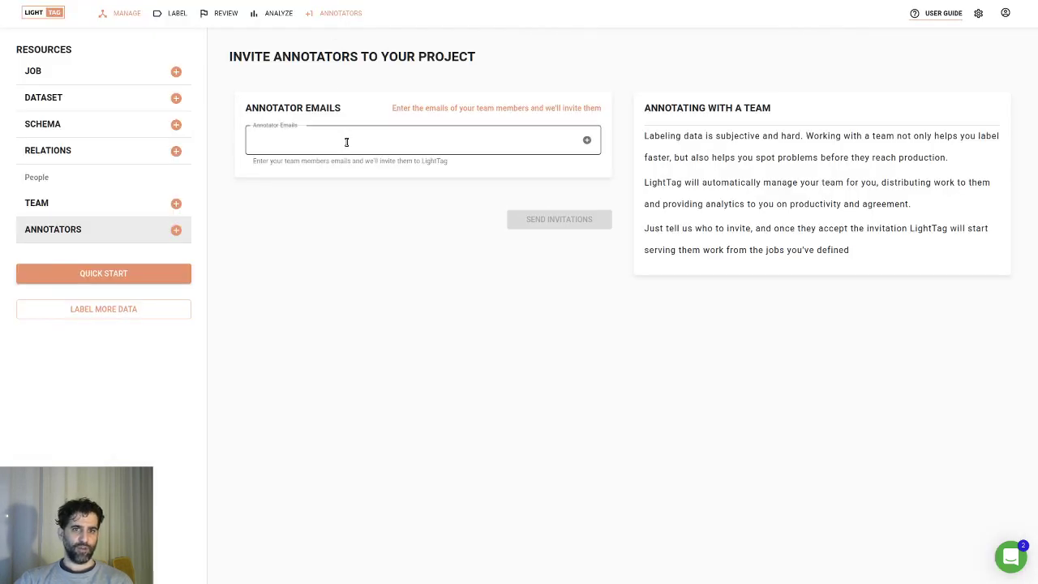